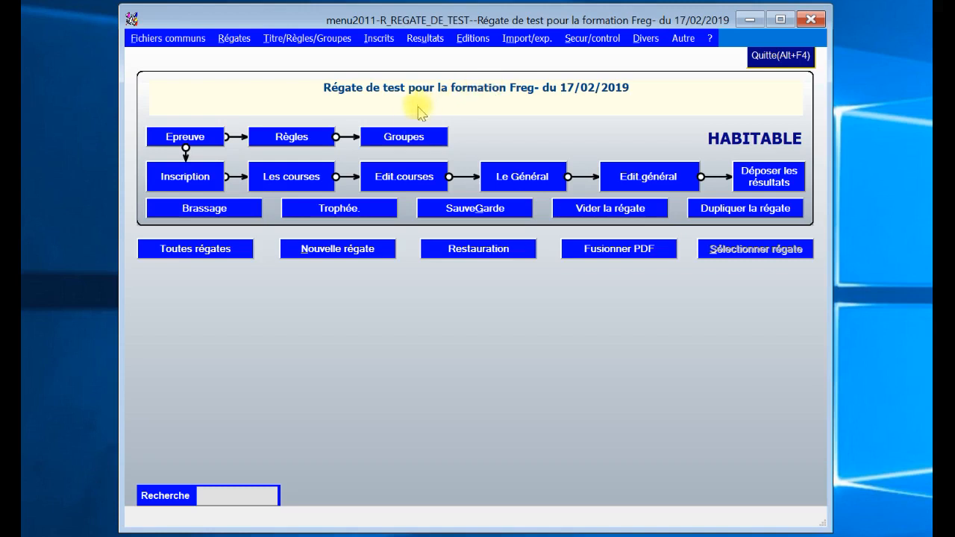
# Step: Open the groups form of the test regatta and start a group with code OS1 and short designation Petits OSIRIS
pyautogui.click(415, 140)
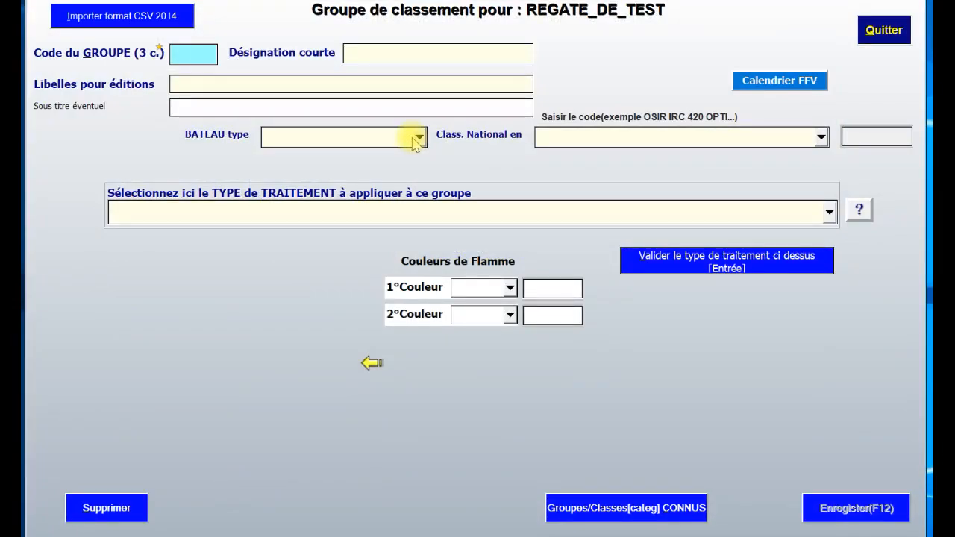
pyautogui.write('OS1')
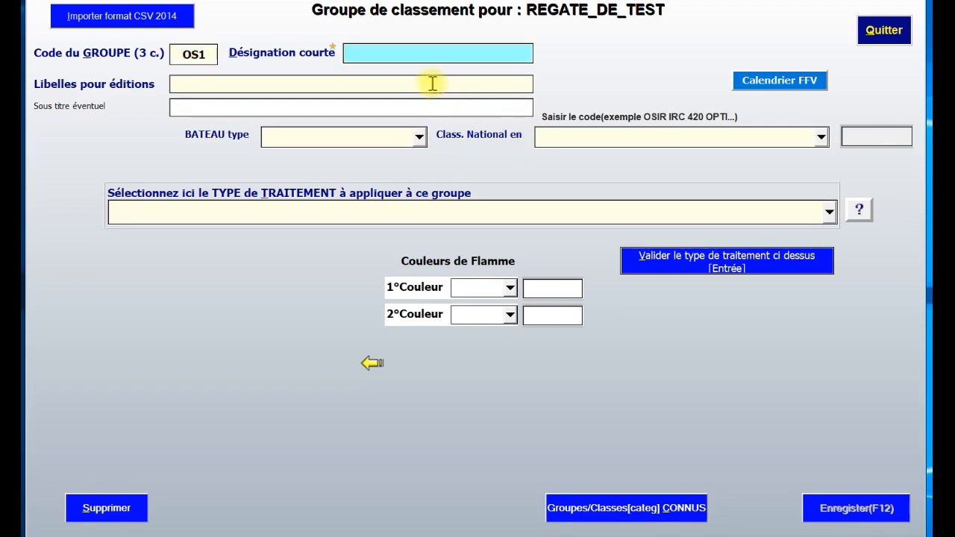
pyautogui.write('PetitsOSIR')
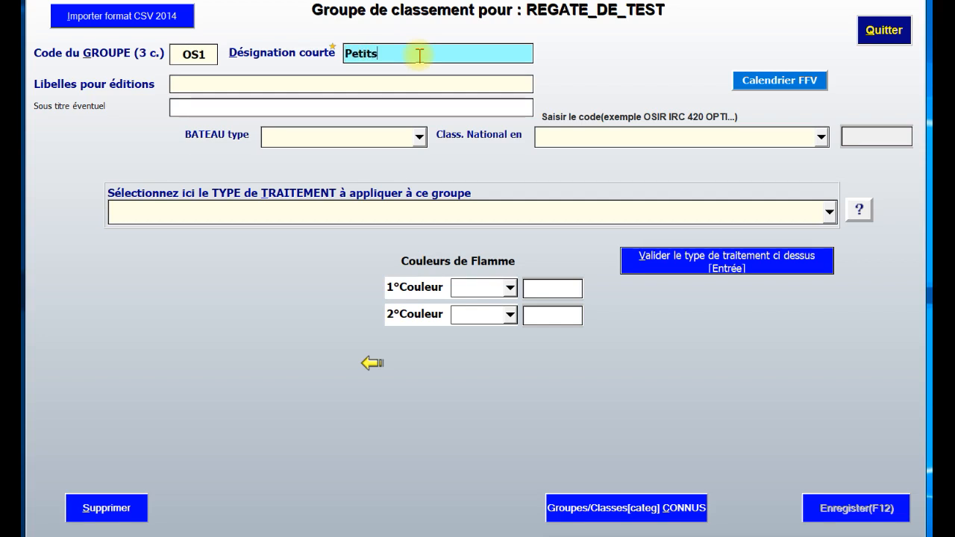
pyautogui.press('BackSpace')
pyautogui.press('BackSpace')
pyautogui.press('BackSpace')
pyautogui.press('BackSpace')
pyautogui.write('OSIRIS')
# Step: Set group OS1 to boat type H Habitables, national class OSIRIS HABITABLE (OSIR), and validate the HN-OSIRIS compensated-time treatment
pyautogui.click(419, 135)
pyautogui.click(373, 187)
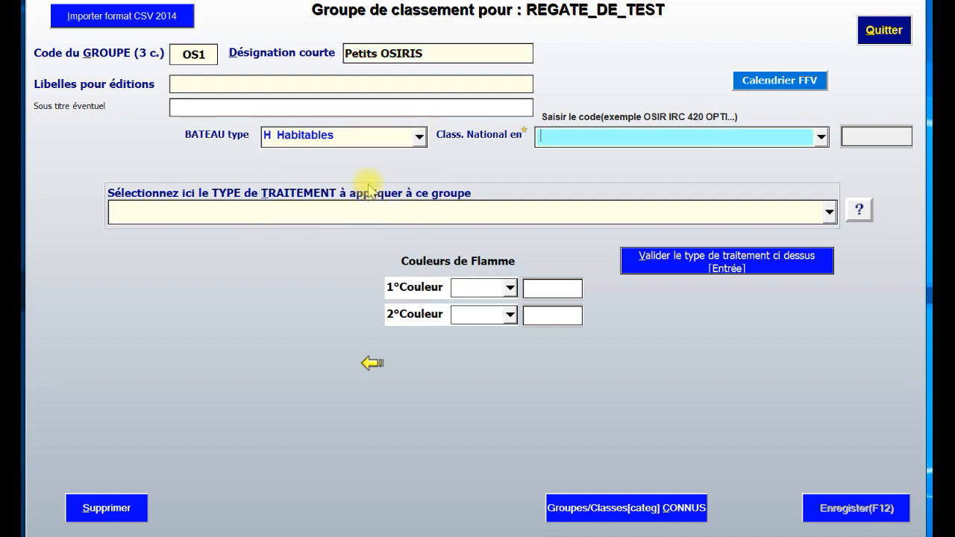
pyautogui.click(561, 141)
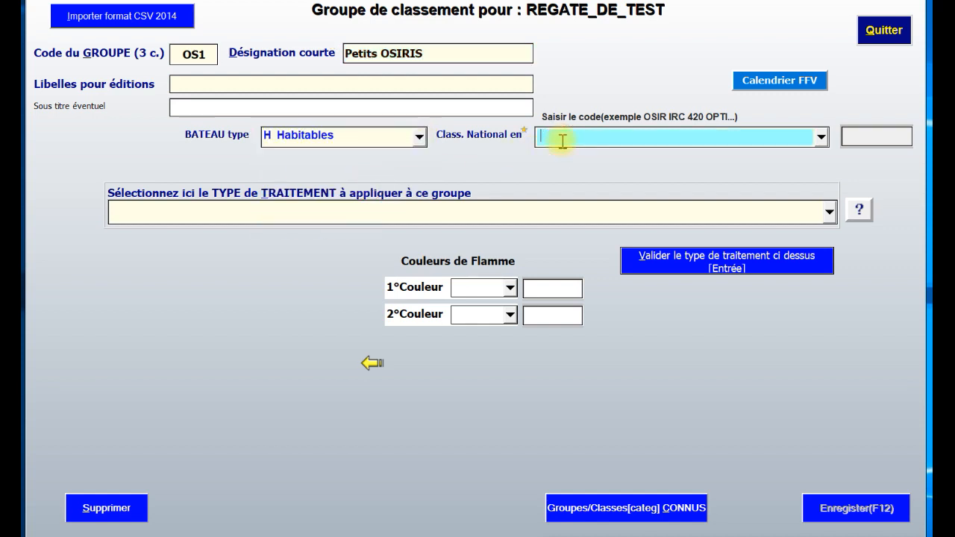
pyautogui.write('OSIRIS HABITABLE OSIR 0')
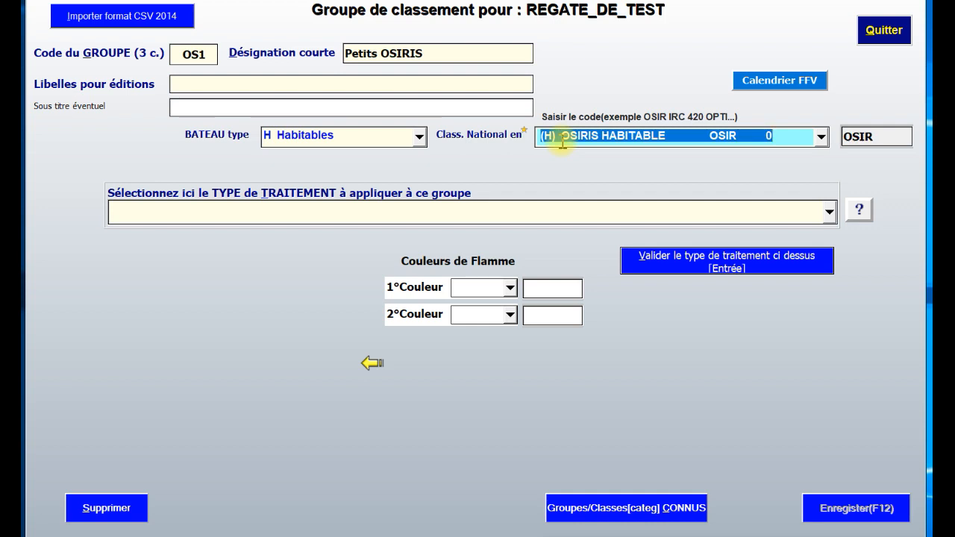
pyautogui.click(829, 212)
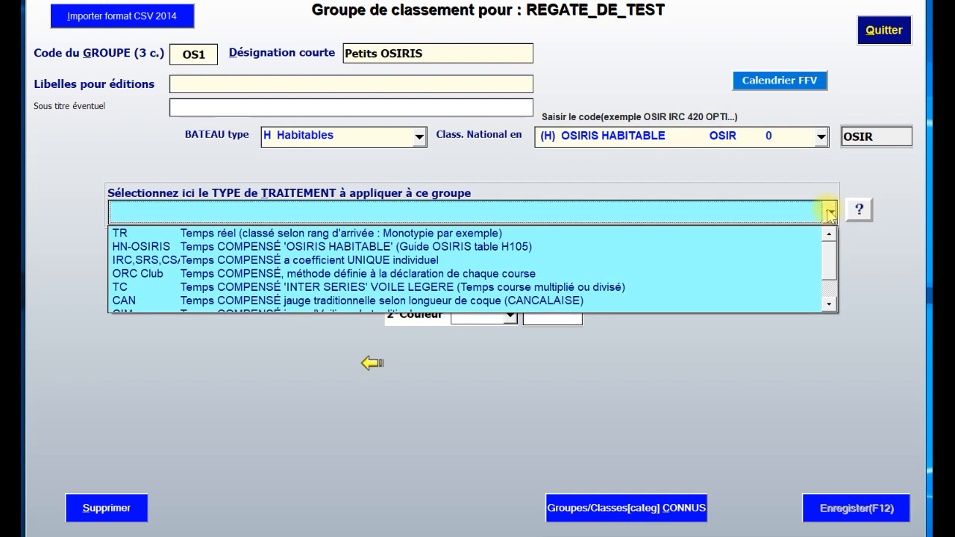
pyautogui.click(442, 252)
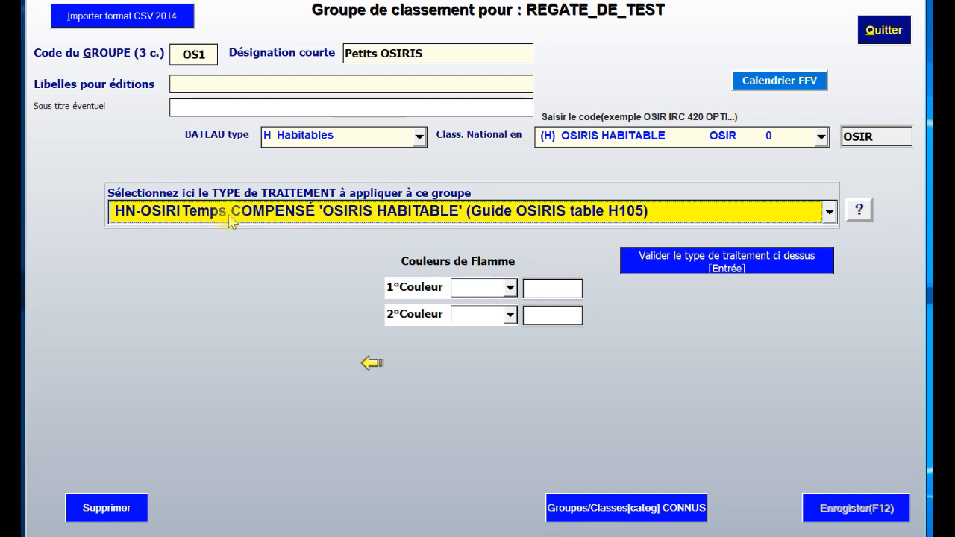
pyautogui.click(654, 269)
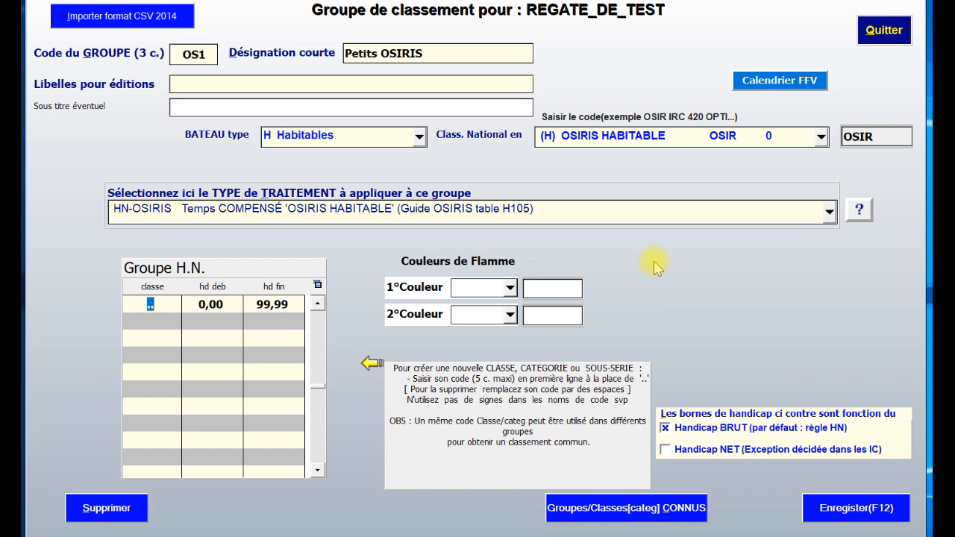
# Step: Add the class OSI A to group OS1 and set its first flame colour to JAUNE
pyautogui.write('OSIA')
pyautogui.press('BackSpace')
pyautogui.write('A')
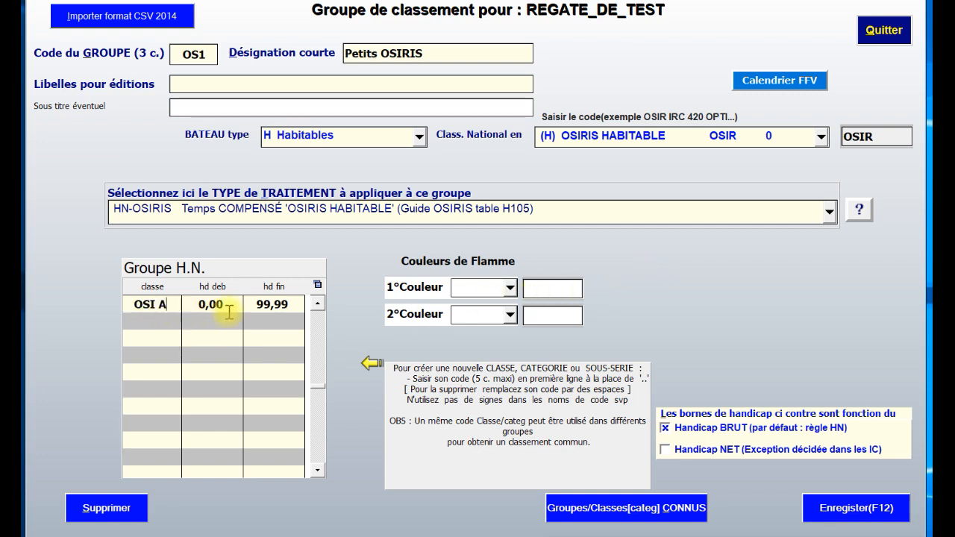
pyautogui.click(511, 289)
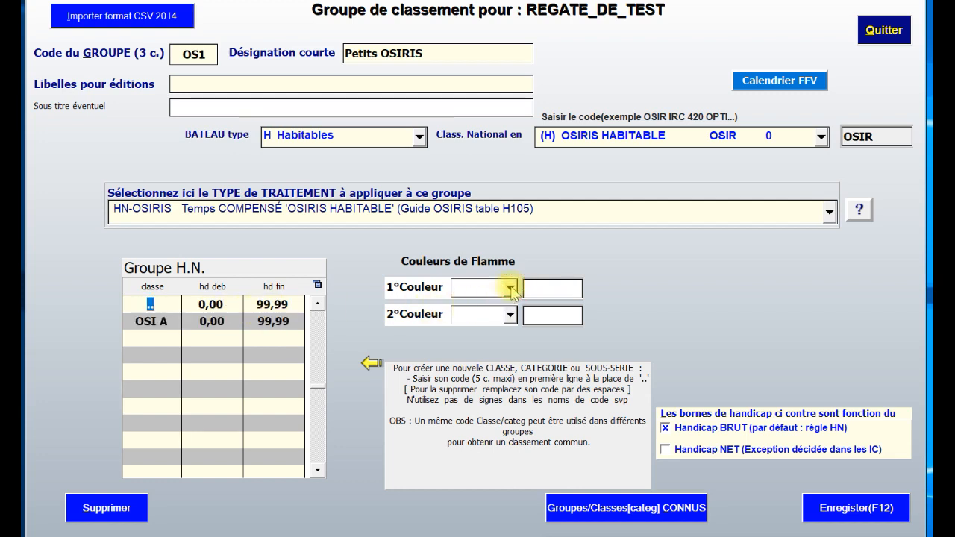
pyautogui.click(512, 290)
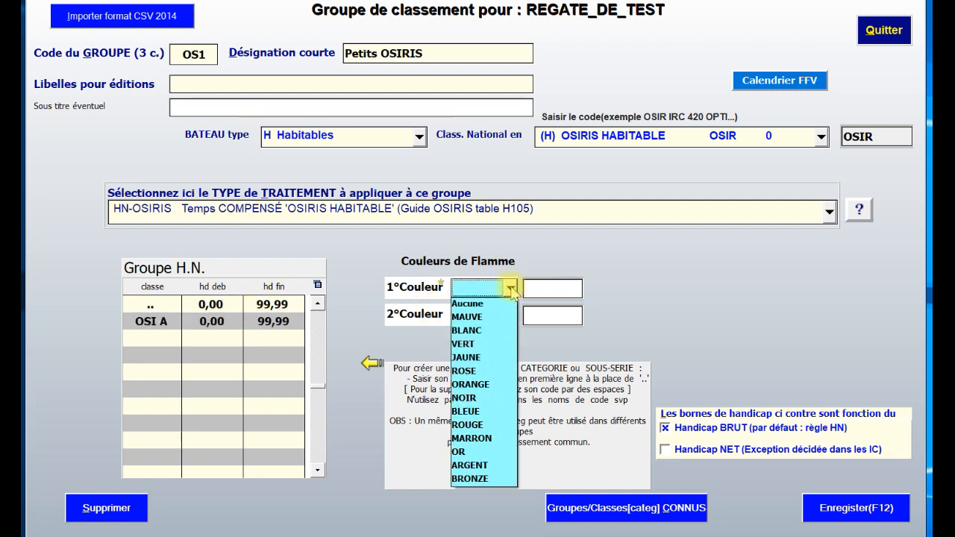
pyautogui.click(489, 357)
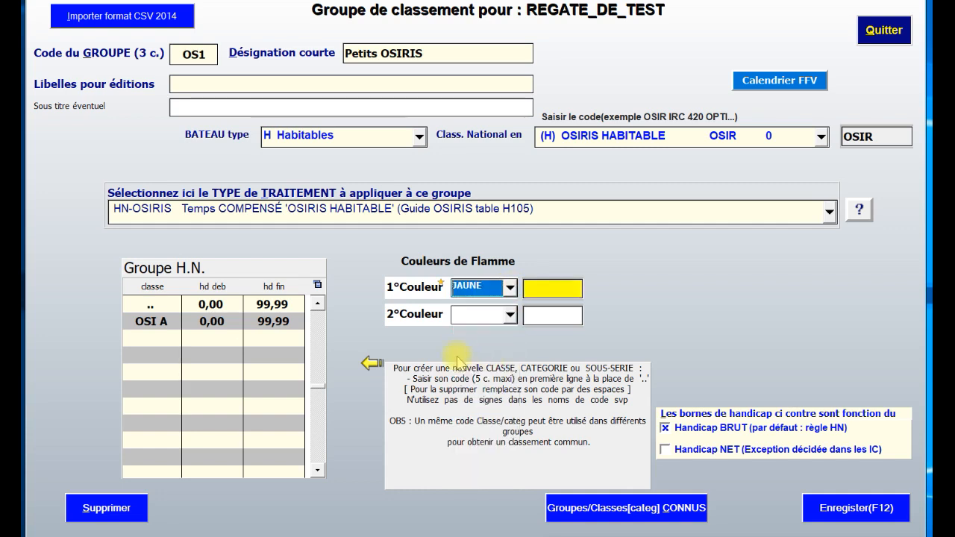
# Step: Add the classes OSI B and OSI C to group OS1, keeping their default handicap limits
pyautogui.click(163, 306)
pyautogui.write('OSI B')
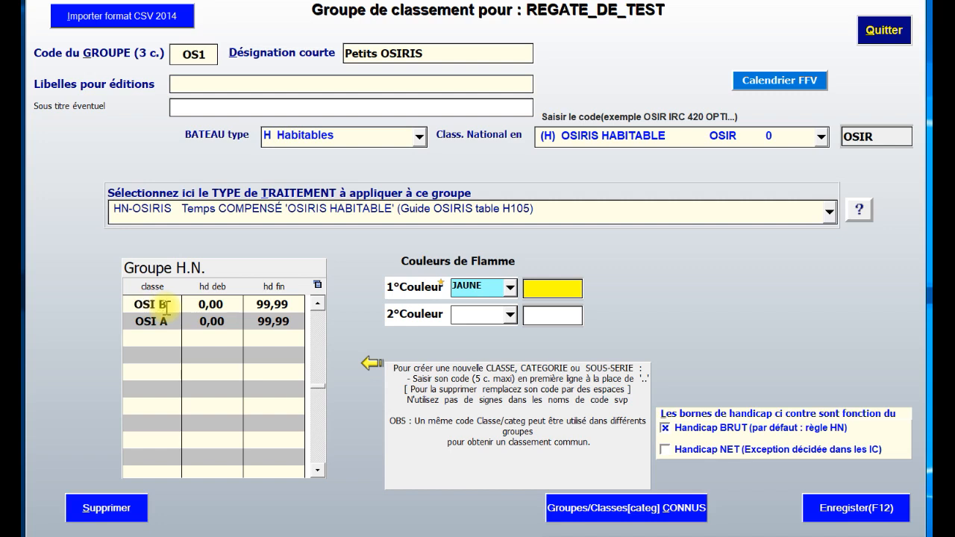
pyautogui.press('Tab')
pyautogui.press('Tab')
pyautogui.press('Tab')
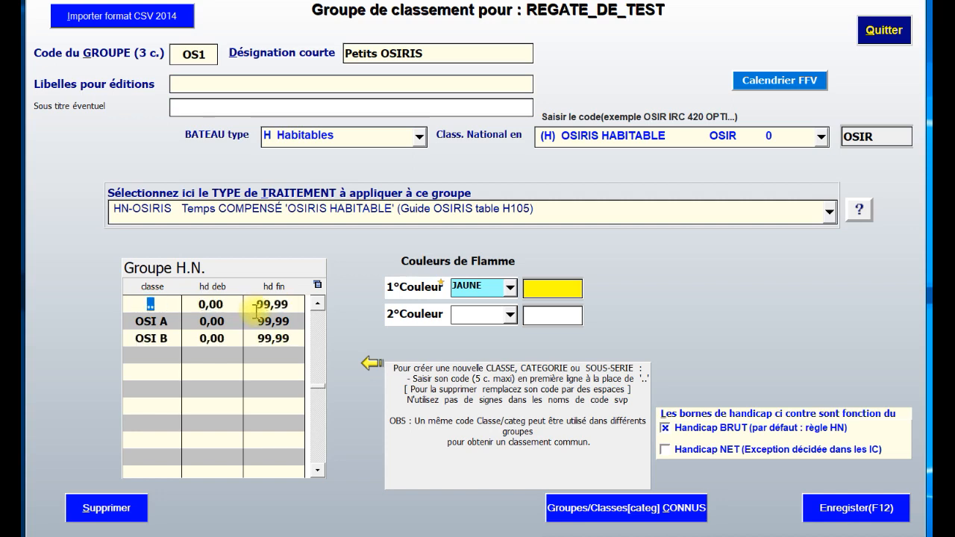
pyautogui.write('OSI C')
pyautogui.press('Tab')
pyautogui.press('Tab')
pyautogui.press('Tab')
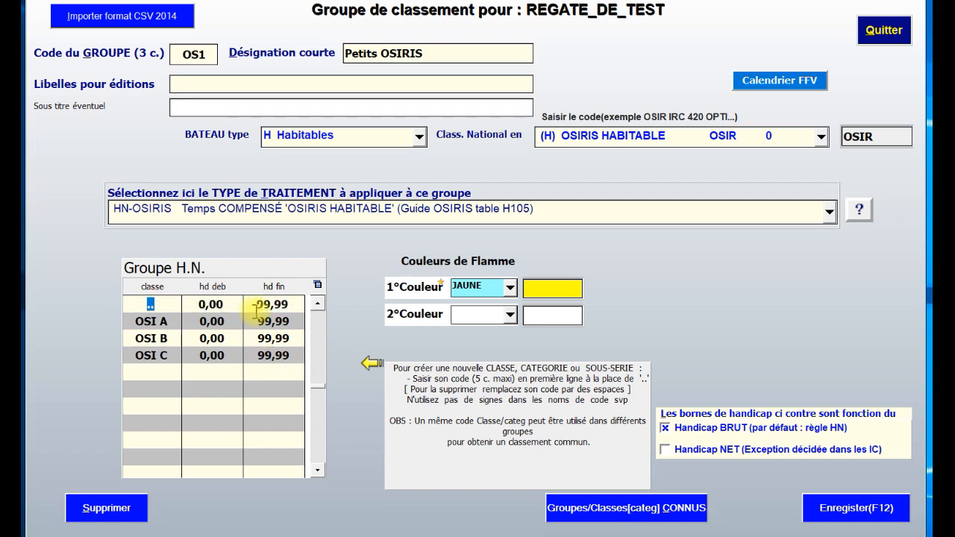
# Step: Add the class OSI D with an upper handicap limit of 19,50 and save group OS1
pyautogui.write('OSI D')
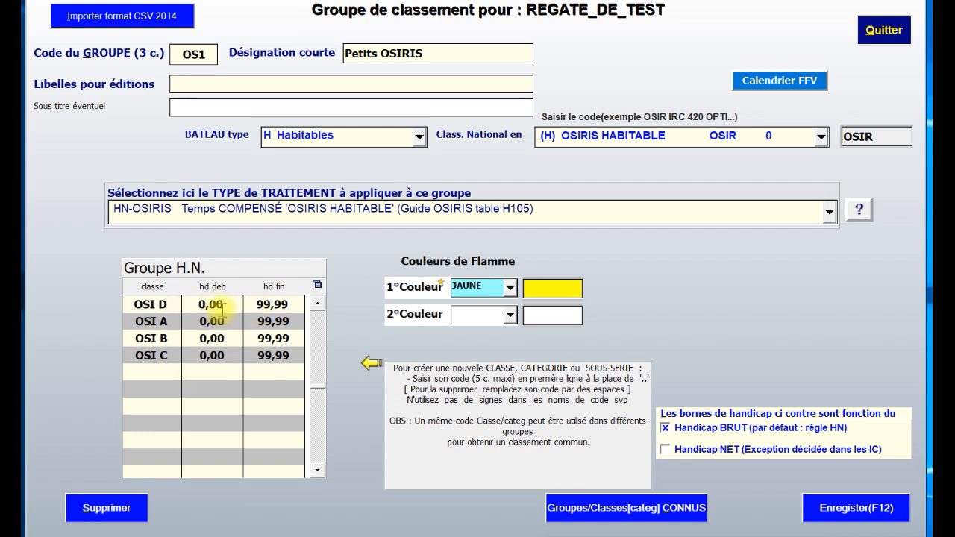
pyautogui.click(291, 304)
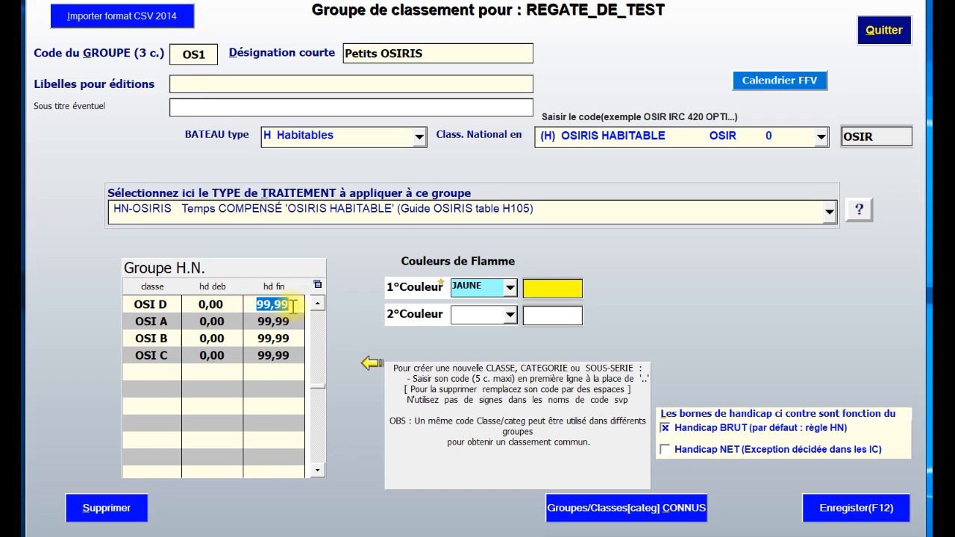
pyautogui.write('19,50')
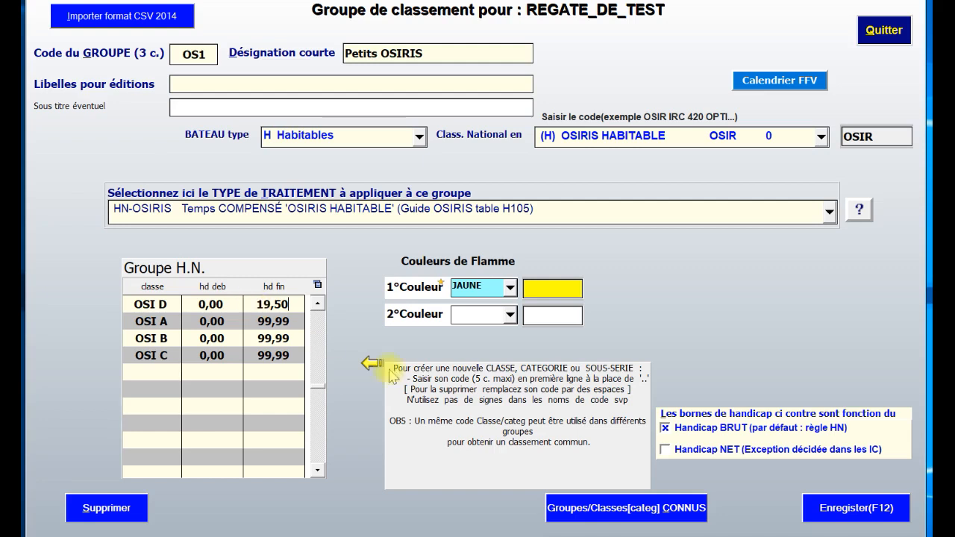
pyautogui.click(839, 512)
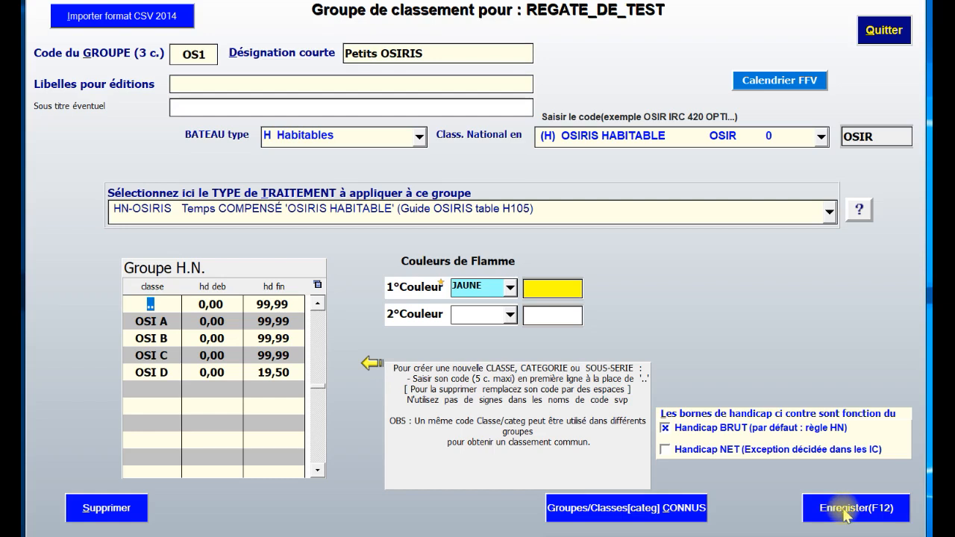
pyautogui.click(845, 512)
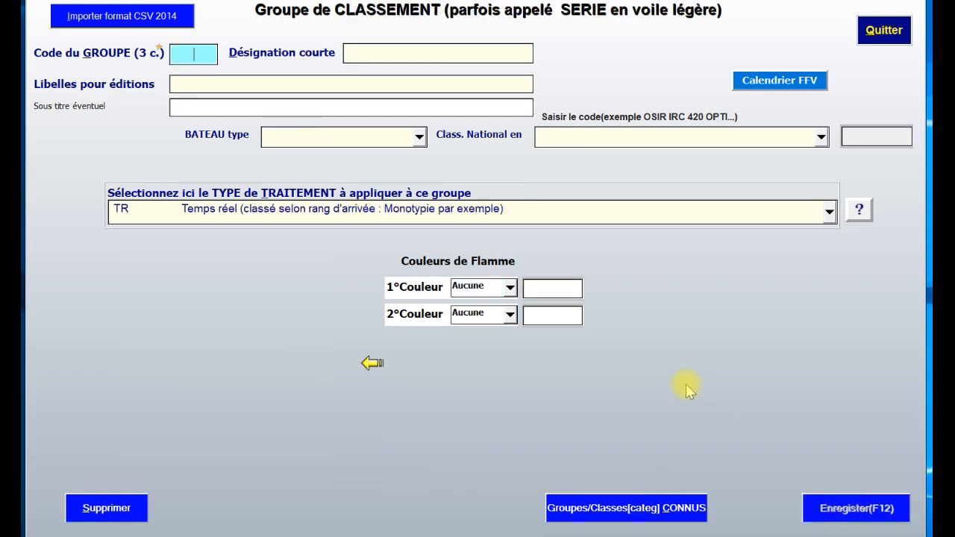
# Step: Start a second group with code OS2 and short designation Grands OSIRIS
pyautogui.write('OS2')
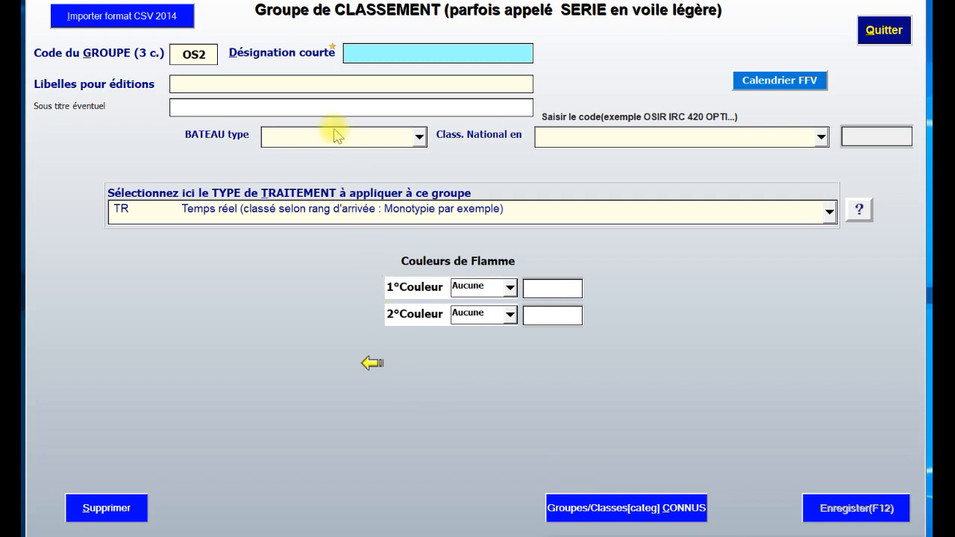
pyautogui.click(383, 52)
pyautogui.write('Grands P')
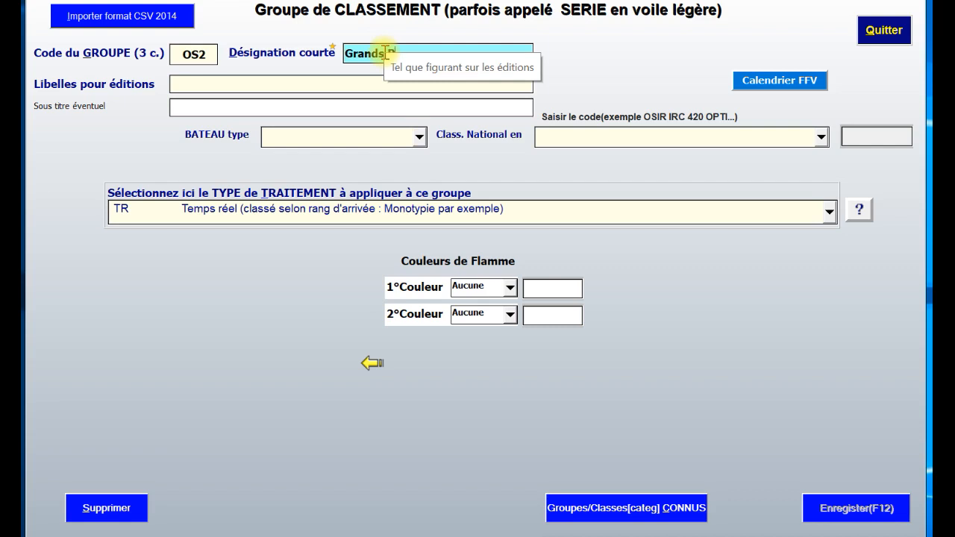
pyautogui.write('SIRIS')
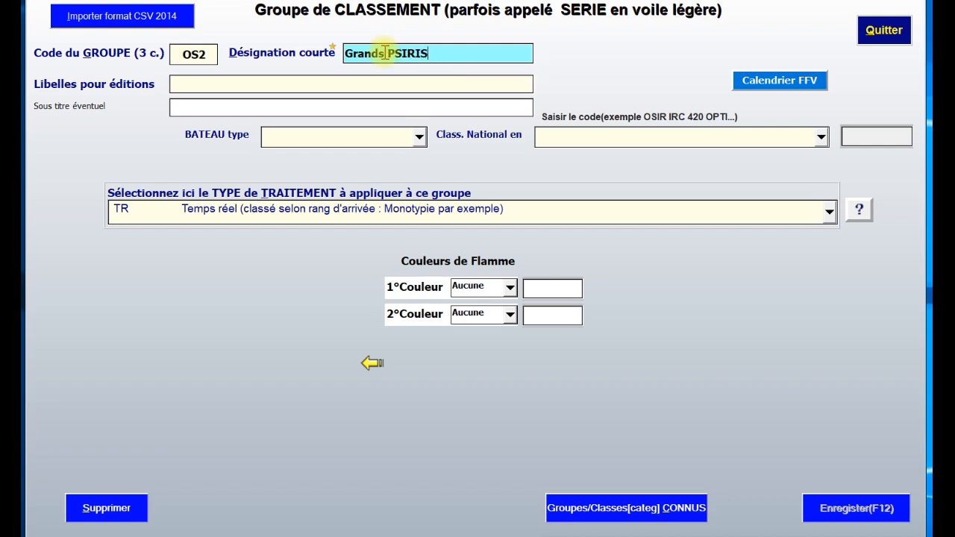
pyautogui.click(394, 53)
pyautogui.press('BackSpace')
pyautogui.write('O')
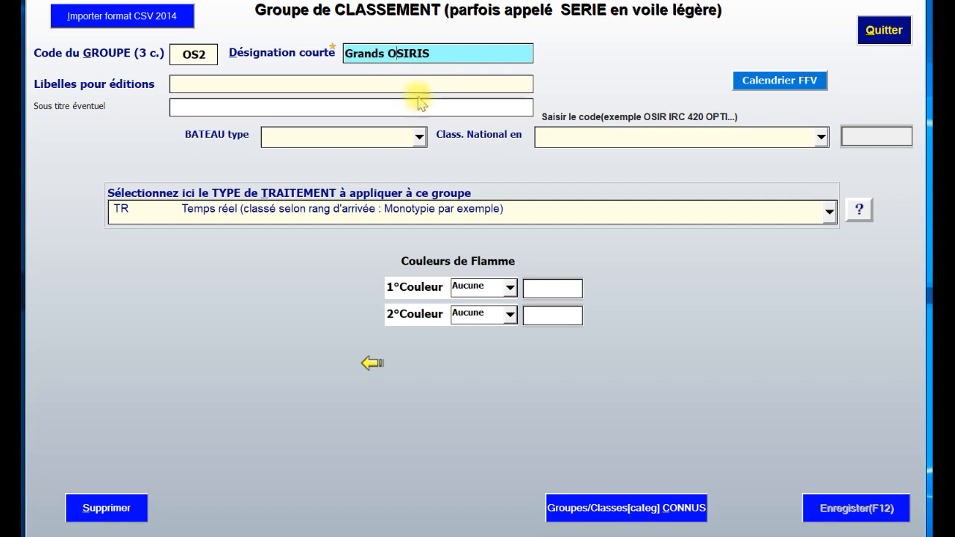
# Step: Set group OS2 to boat type H Habitables, national class OSIRIS HABITABLE (OSIR), and validate the HN-OSIRIS compensated-time treatment
pyautogui.click(418, 137)
pyautogui.click(396, 187)
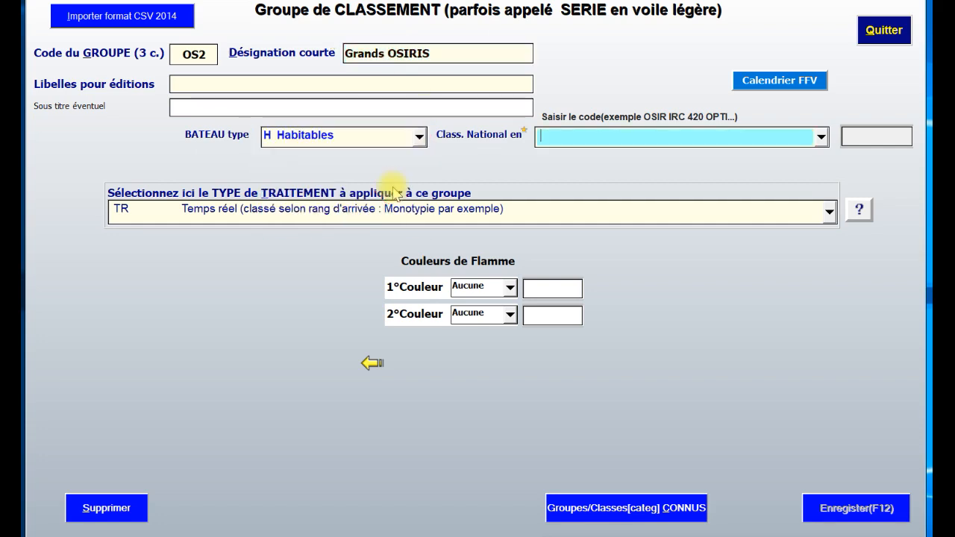
pyautogui.write('OSIRIS HABITABLE        OSIR      0')
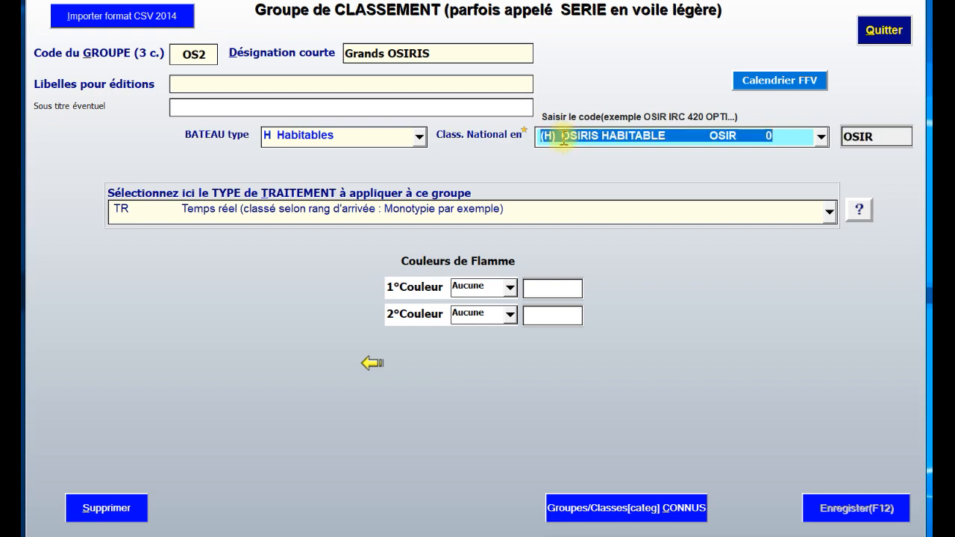
pyautogui.click(828, 211)
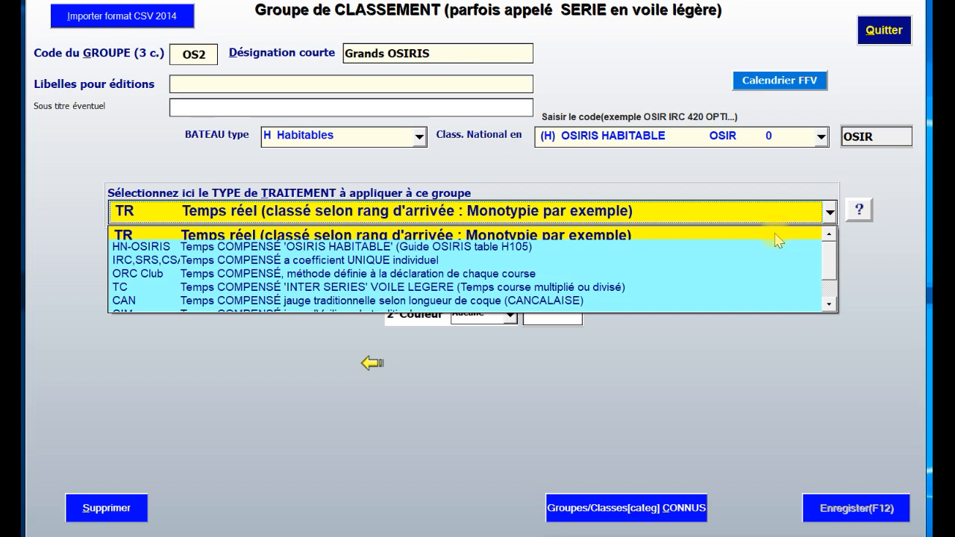
pyautogui.click(561, 247)
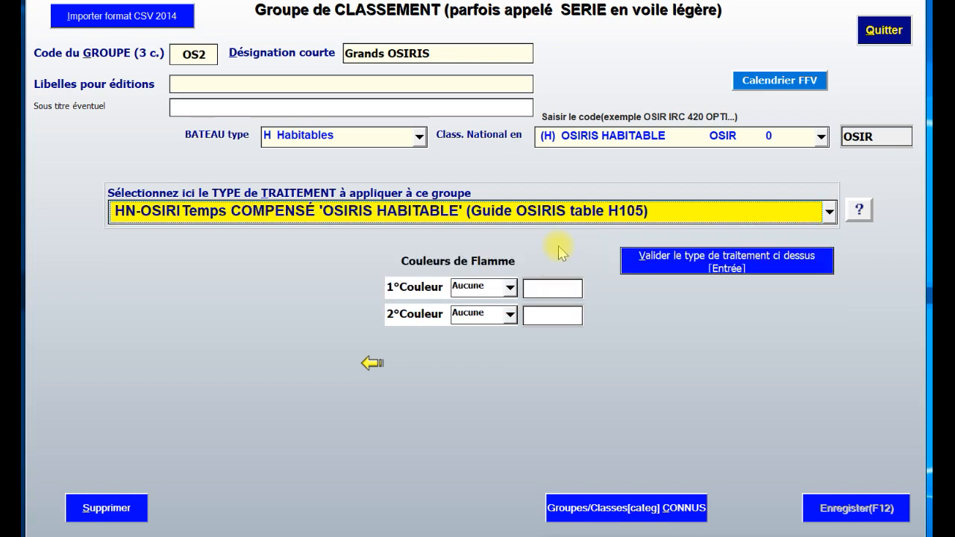
pyautogui.click(632, 268)
# Step: Add the class OSI D to group OS2 with a lower handicap limit of 19,50 and set the first flame colour to ROSE
pyautogui.click(161, 306)
pyautogui.write('OSI')
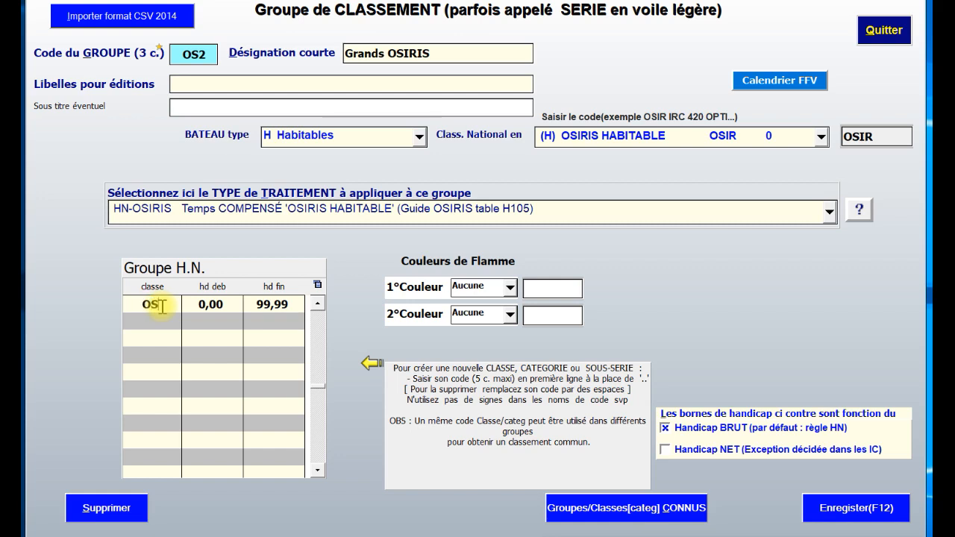
pyautogui.write('R1')
pyautogui.click(220, 304)
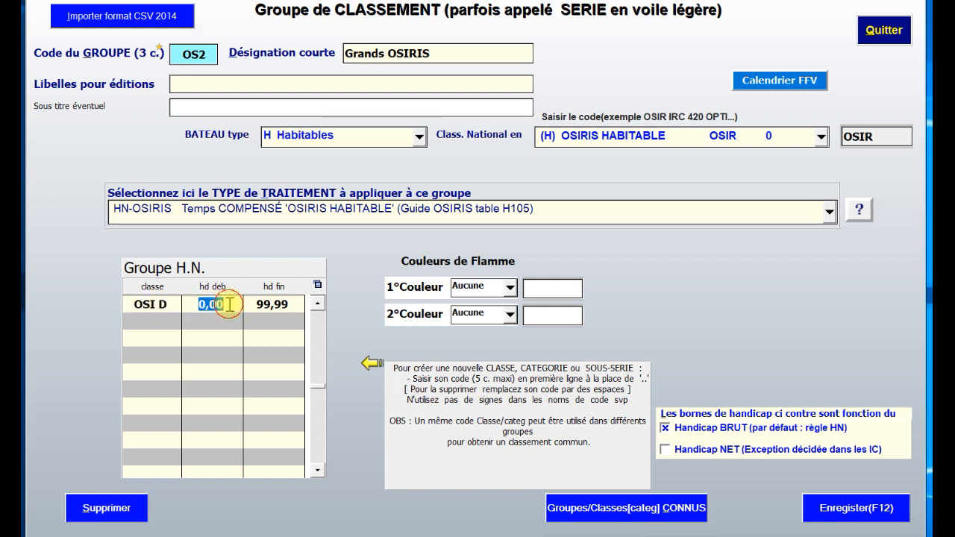
pyautogui.write('19')
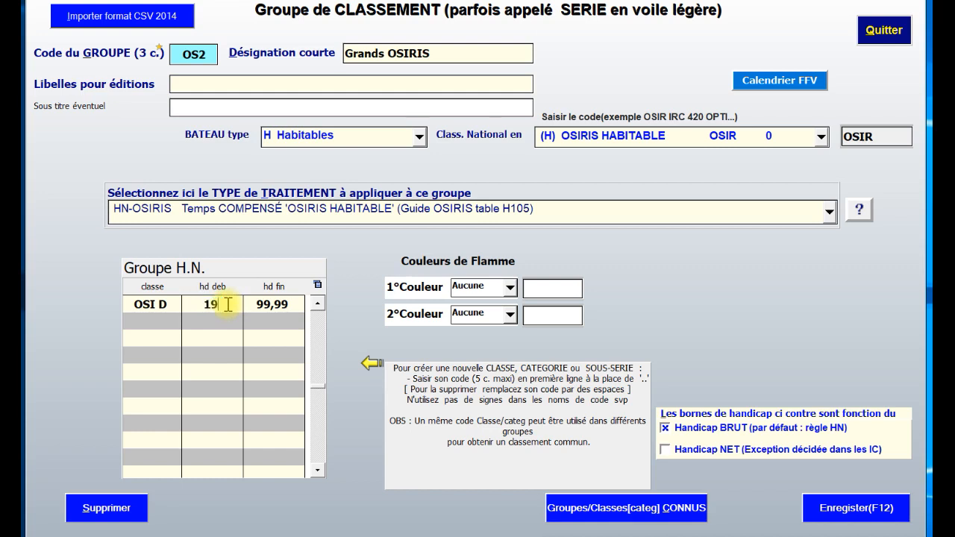
pyautogui.write(',50')
pyautogui.click(277, 307)
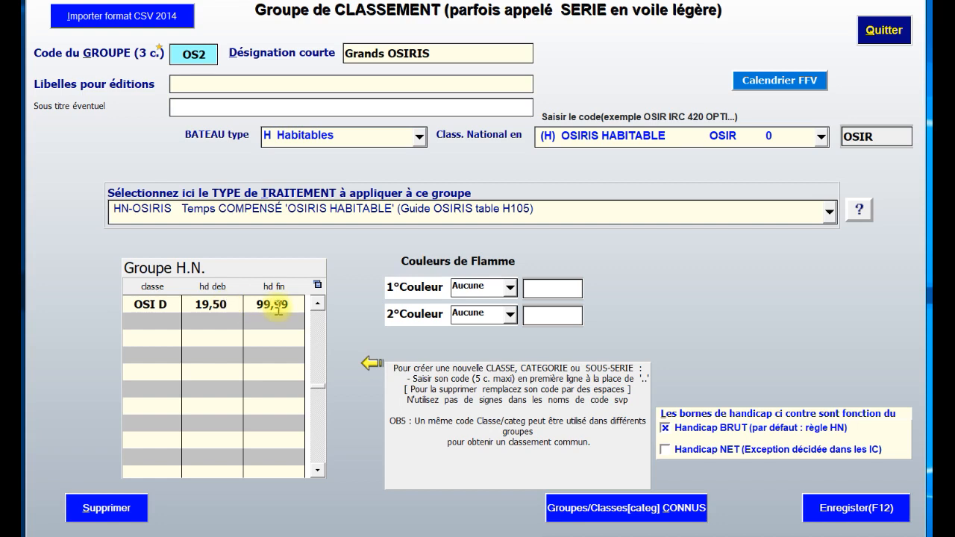
pyautogui.click(512, 290)
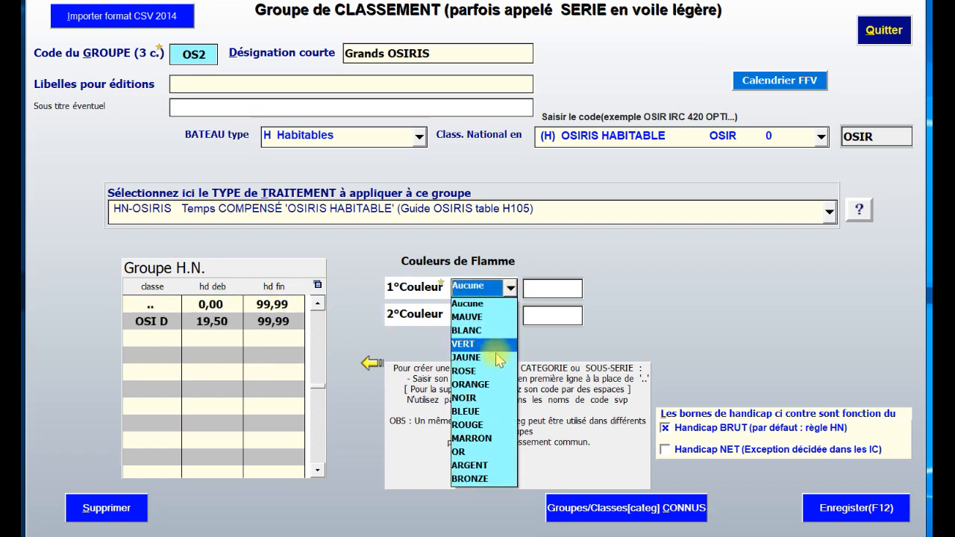
pyautogui.click(494, 371)
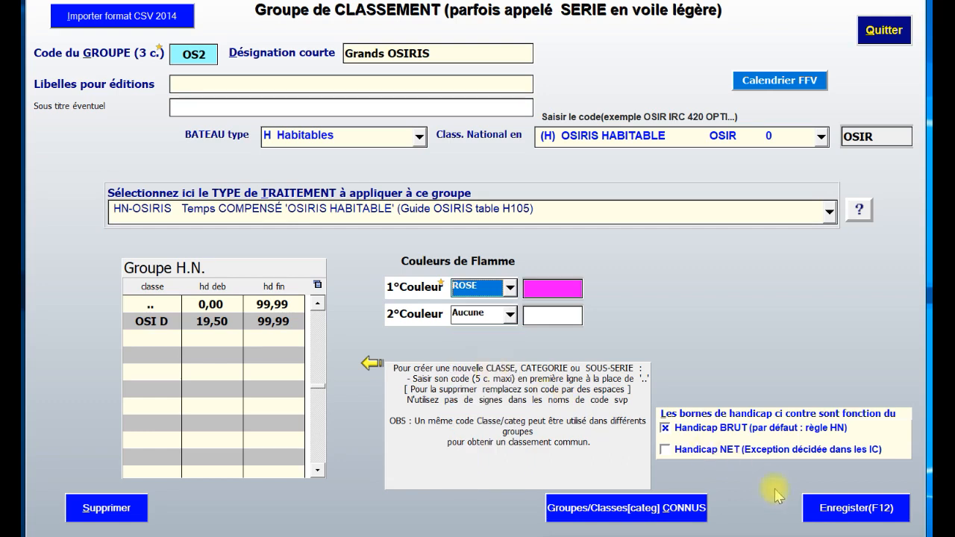
# Step: Save group OS2 and start another group with code OS3 and short designation Régate OSIRIS
pyautogui.click(845, 512)
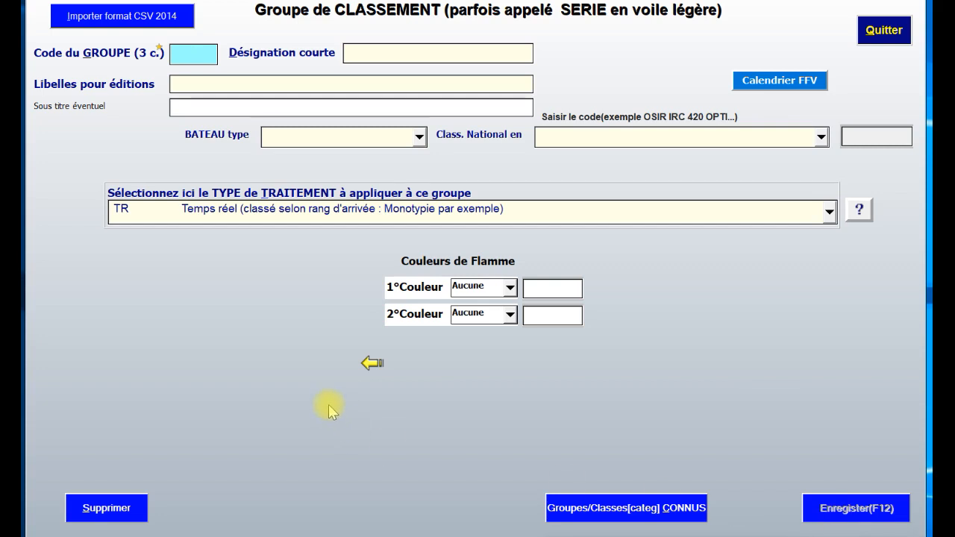
pyautogui.write('OS3')
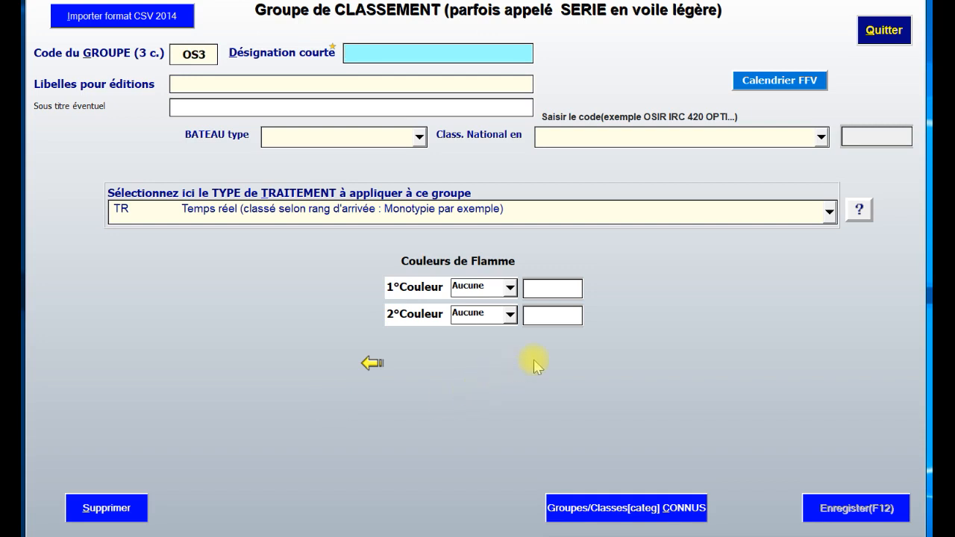
pyautogui.write('Régate OSIRIS')
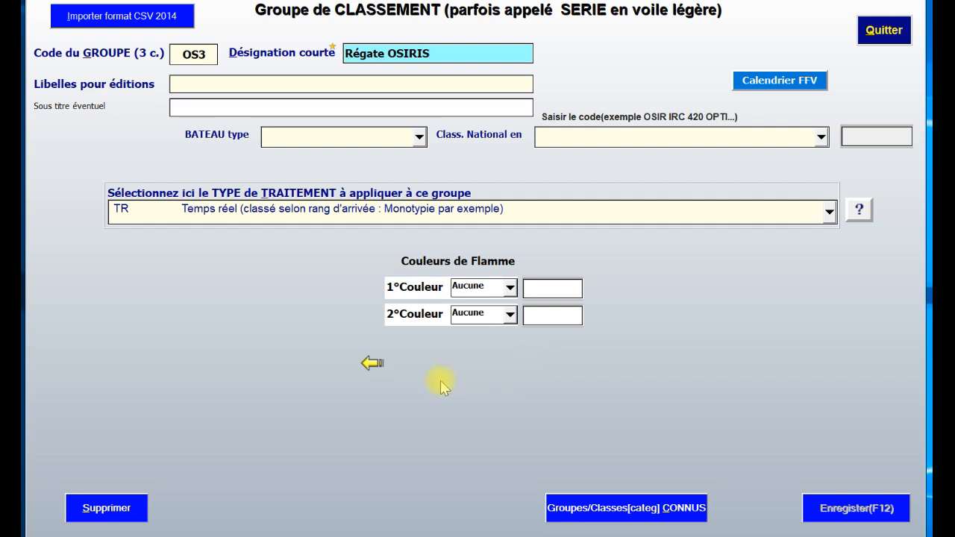
# Step: Set group OS3 to boat type H Habitables, national class OSIRIS HABITABLE (OSIR), and validate the HN-OSIRIS compensated-time treatment
pyautogui.click(421, 136)
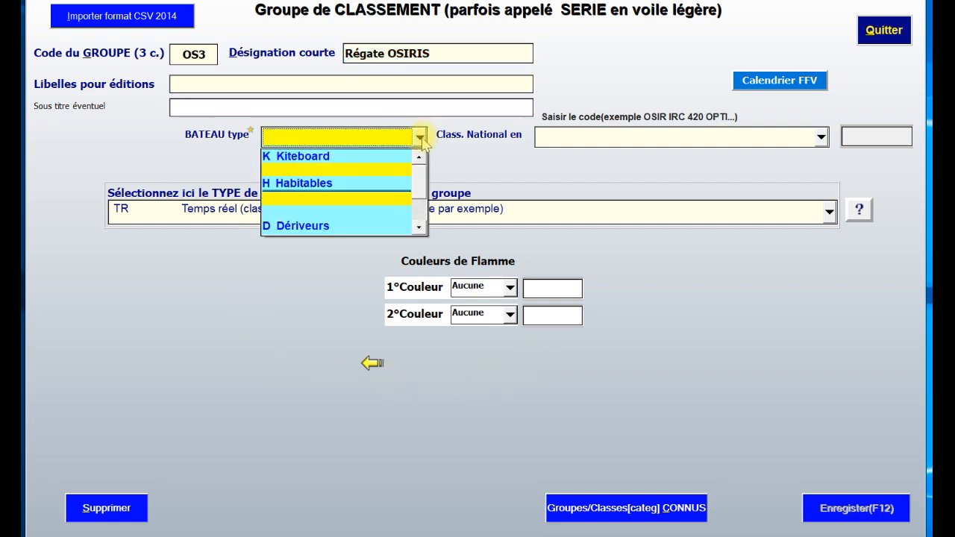
pyautogui.click(396, 180)
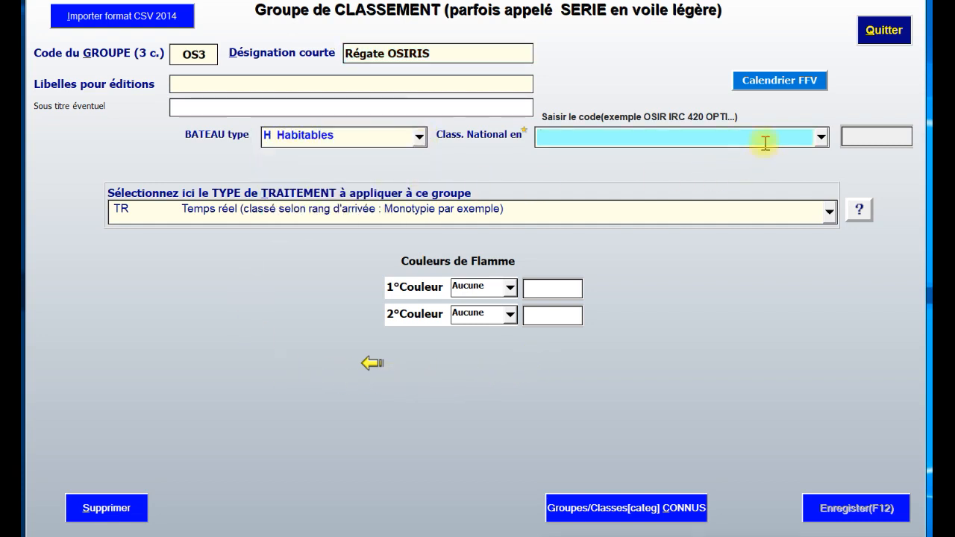
pyautogui.write('OSIRIS HABITABLE OSIR 0')
pyautogui.click(824, 213)
pyautogui.click(785, 250)
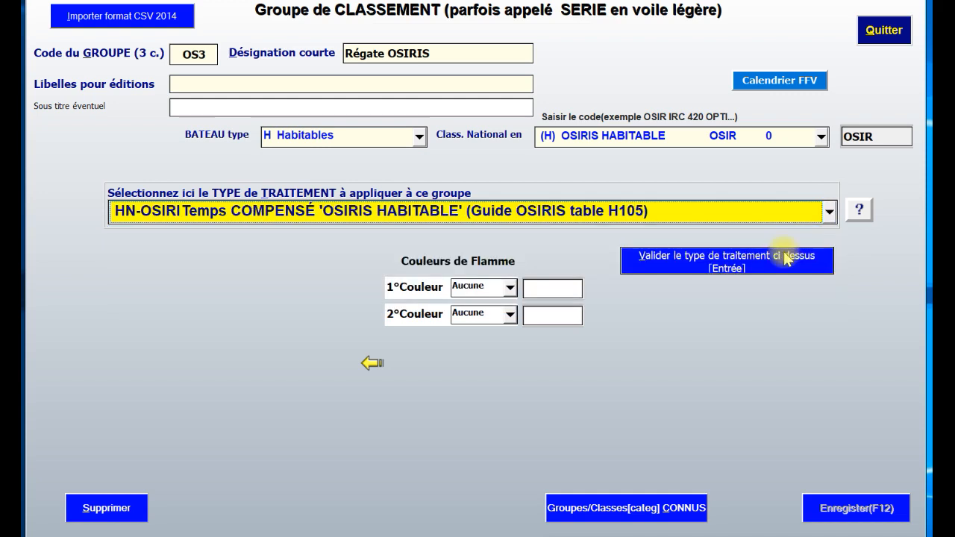
pyautogui.click(784, 261)
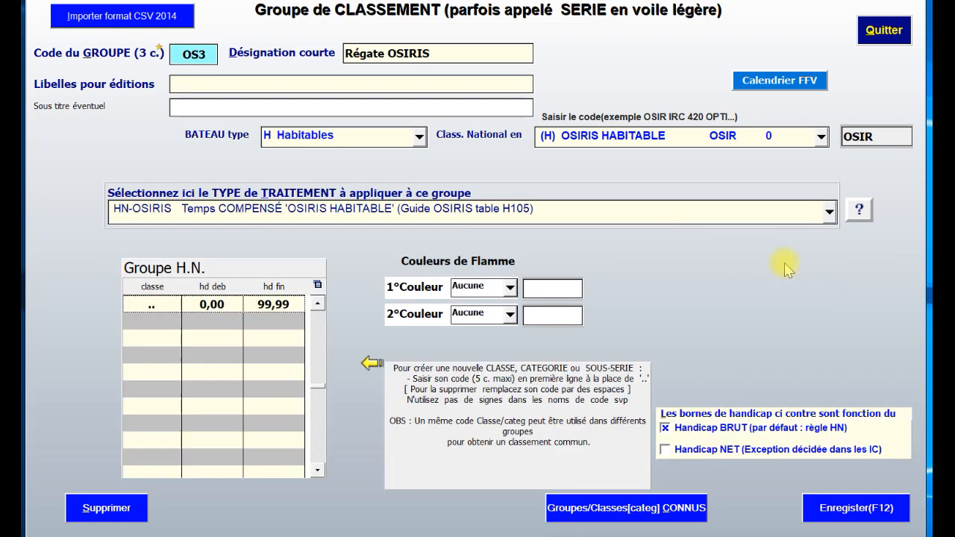
# Step: Add the classes R1, R2, R3 and R4 to group OS3, keeping the default handicap limits
pyautogui.click(164, 305)
pyautogui.write('R1')
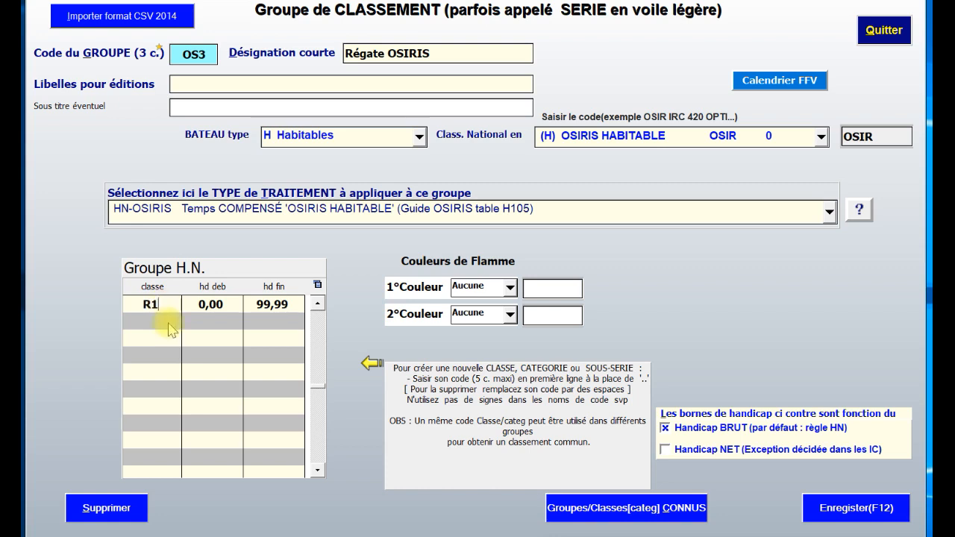
pyautogui.press('Tab')
pyautogui.press('Tab')
pyautogui.press('Tab')
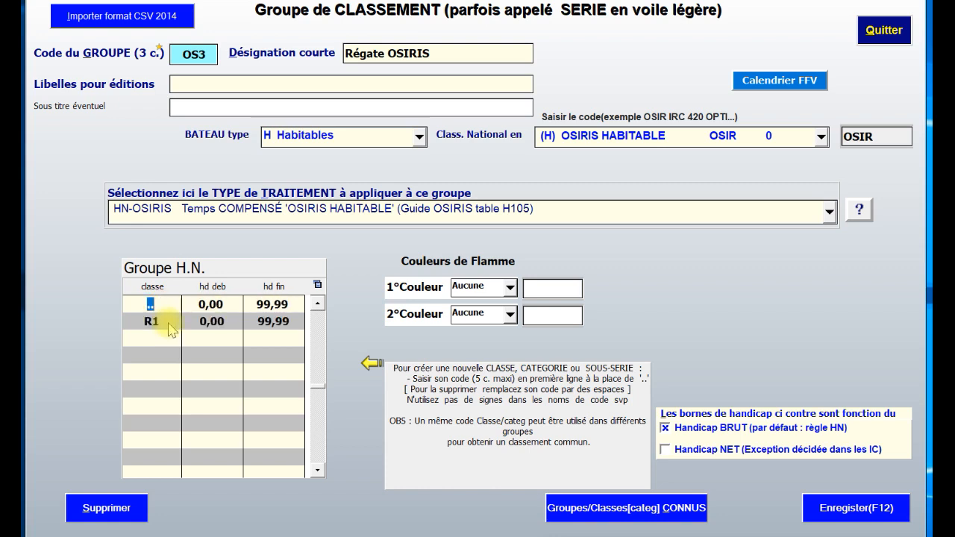
pyautogui.write('R2')
pyautogui.press('Tab')
pyautogui.press('Tab')
pyautogui.press('Tab')
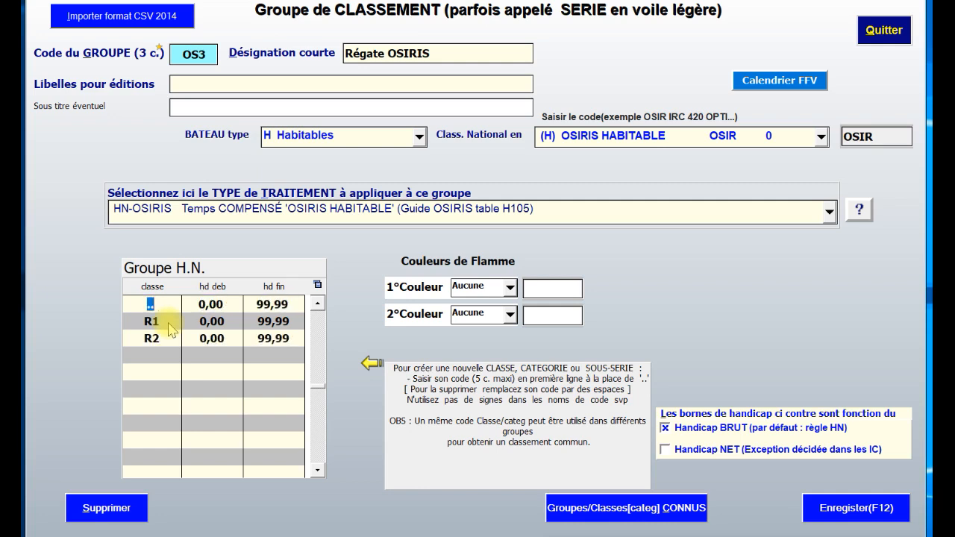
pyautogui.write('R3')
pyautogui.press('Tab')
pyautogui.press('Tab')
pyautogui.press('Tab')
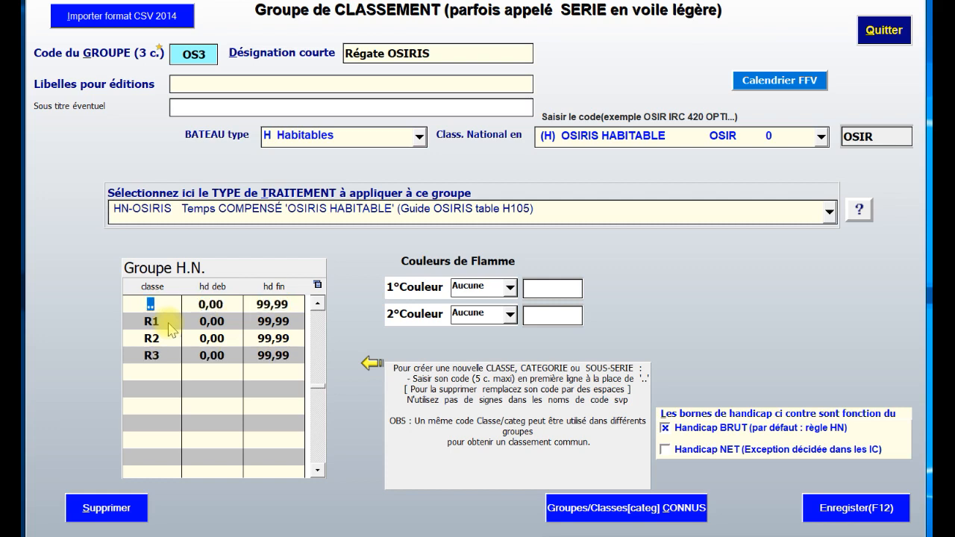
pyautogui.write('R4')
# Step: Set the first flame colour of group OS3 to VERT and save the group
pyautogui.click(512, 291)
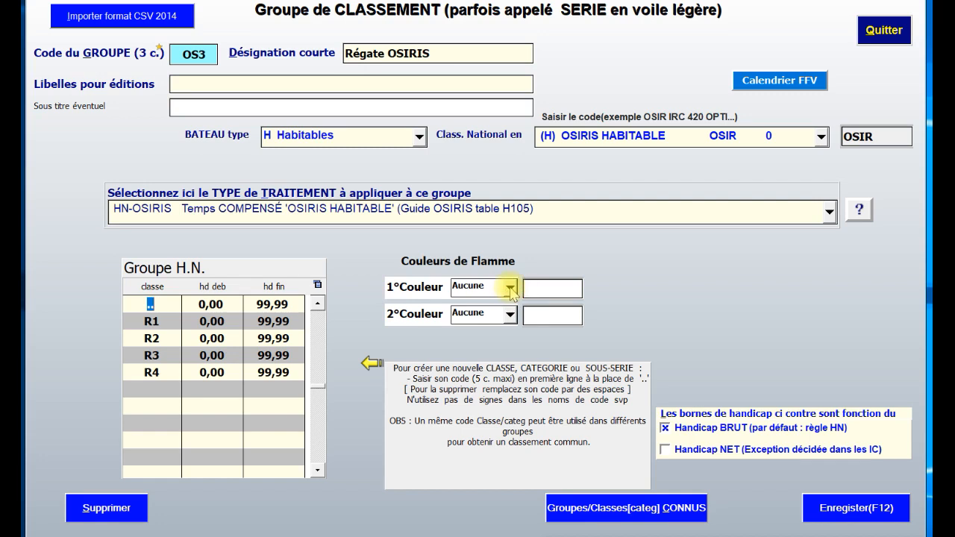
pyautogui.click(512, 291)
pyautogui.click(496, 346)
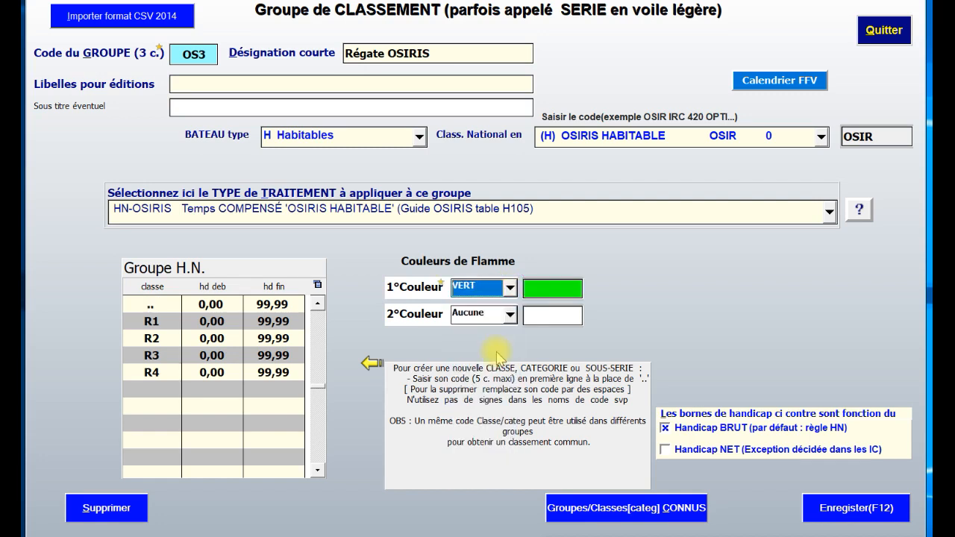
pyautogui.click(858, 511)
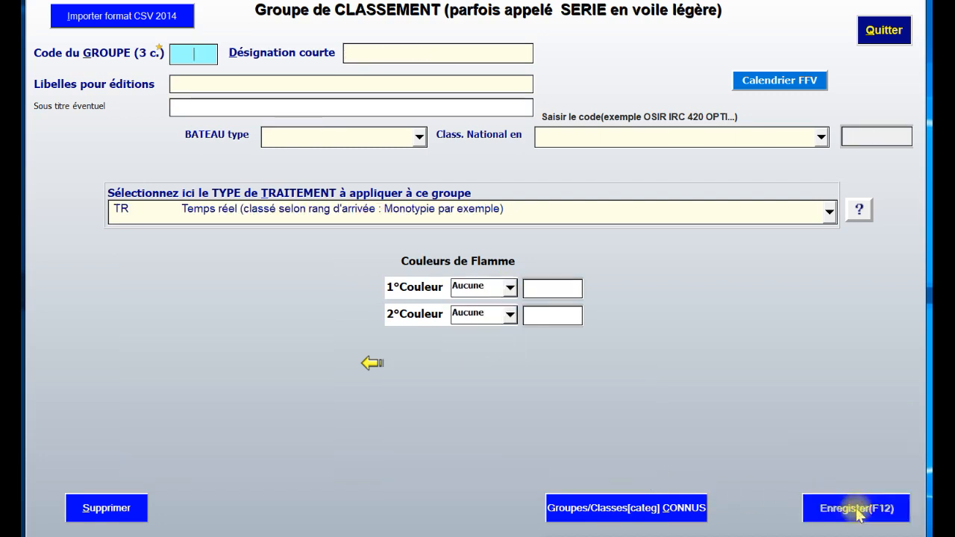
# Step: Review the regatta's list of known groups and classes, and exit the group form and the program
pyautogui.click(678, 507)
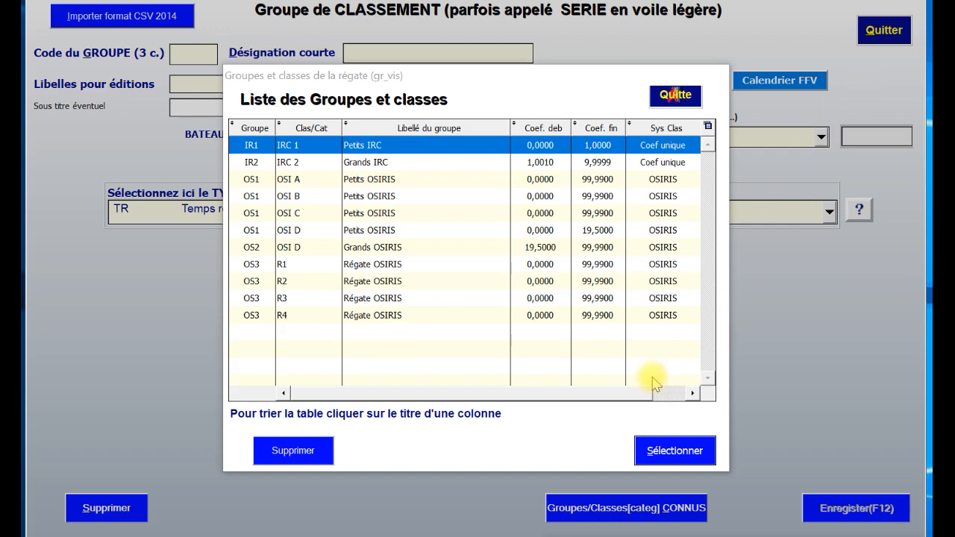
pyautogui.click(659, 98)
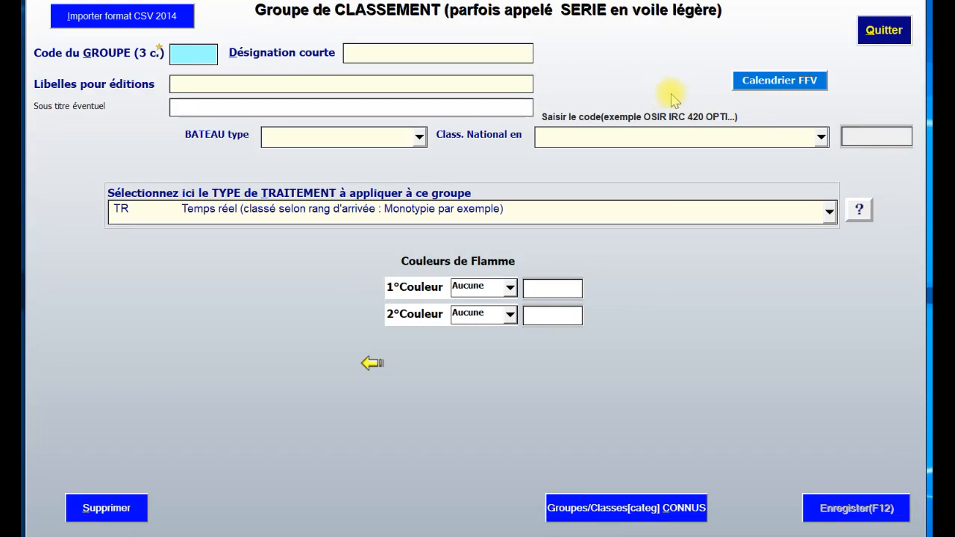
pyautogui.click(874, 34)
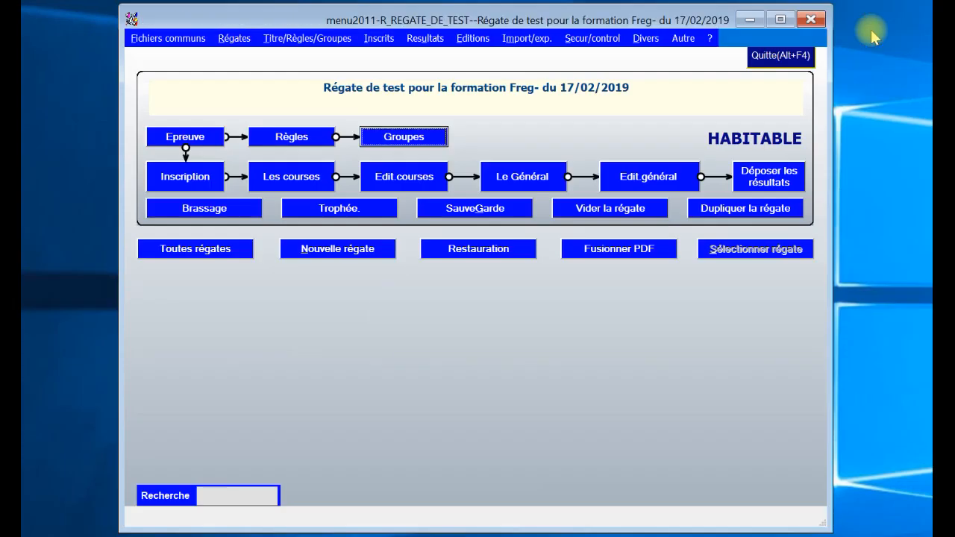
pyautogui.click(800, 62)
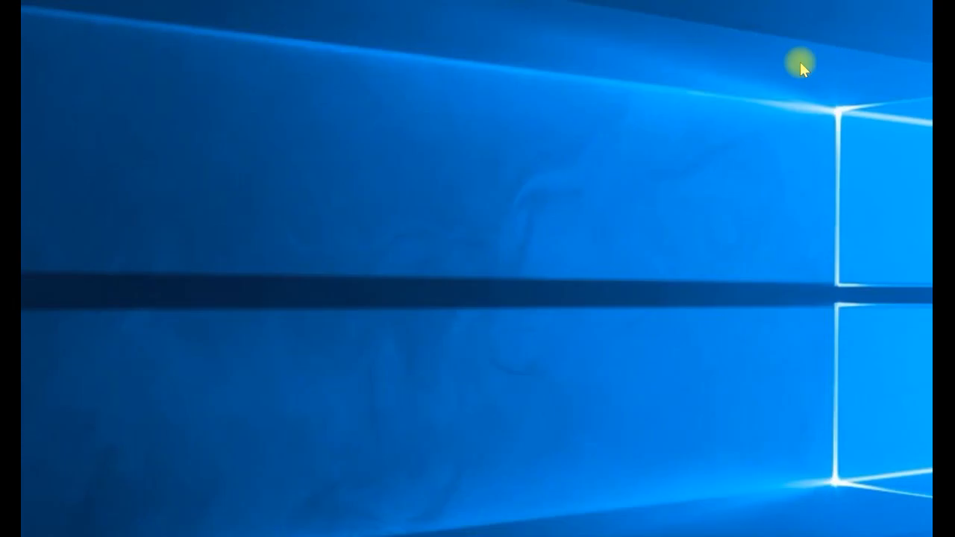